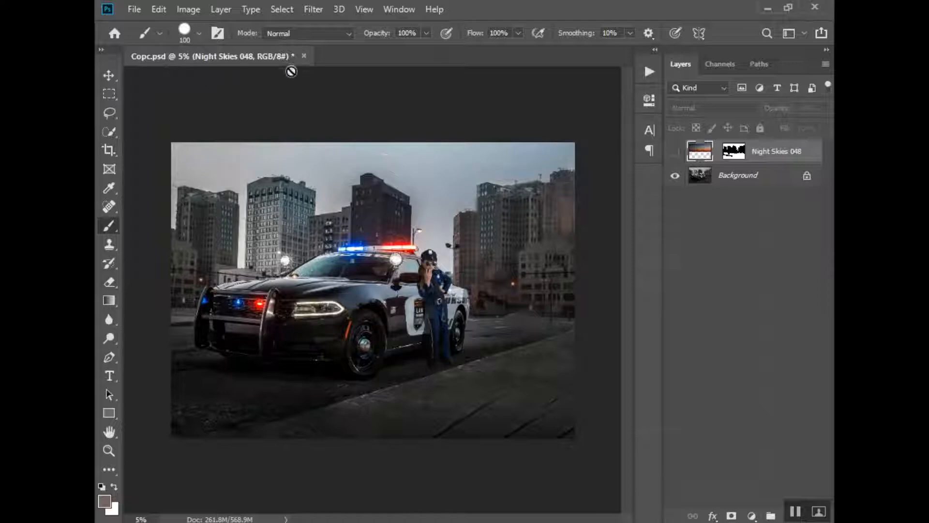
- Start placing an embedded image and browse to the Night Sky Overlays folder inside the Overlays collection
click(134, 11)
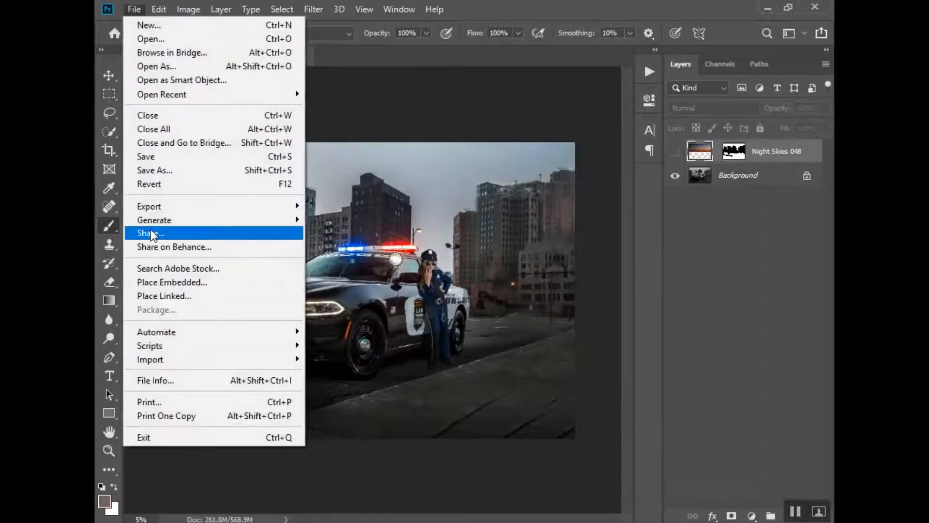
click(216, 282)
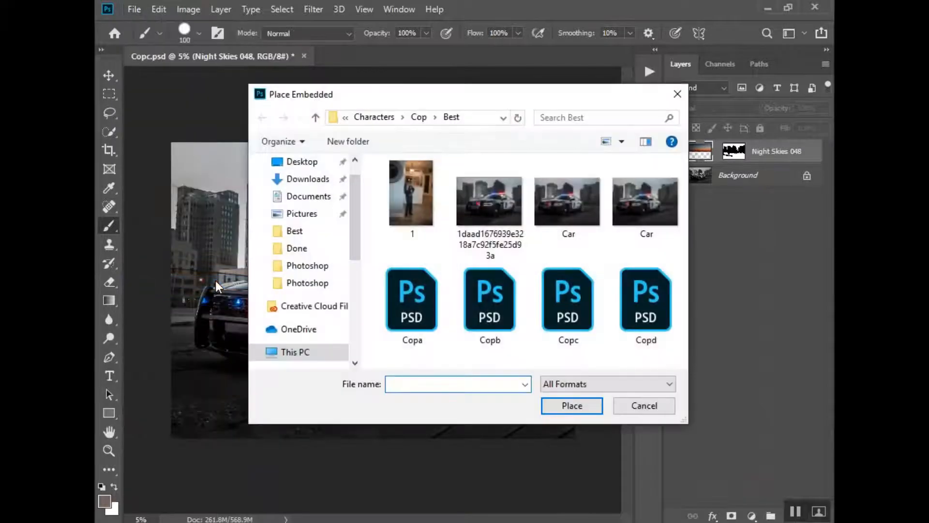
scroll(339, 310, down, 3)
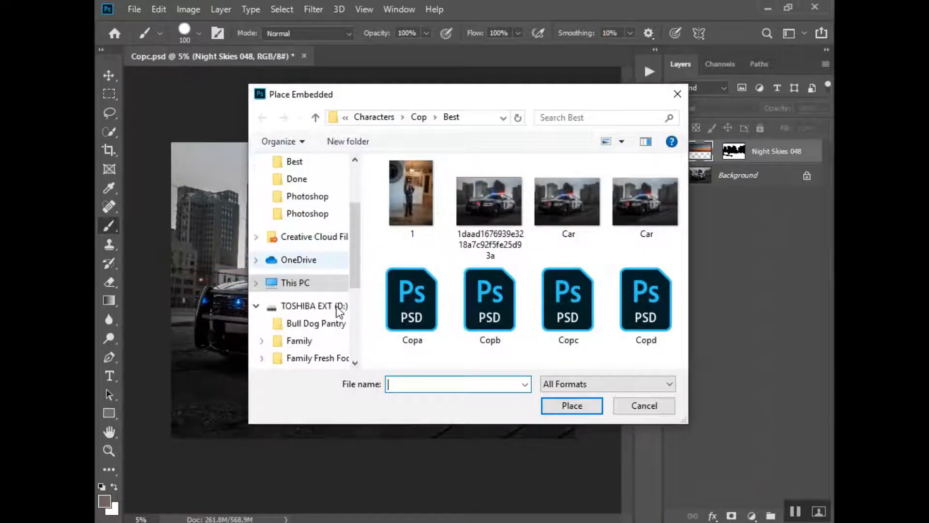
scroll(340, 310, down, 2)
scroll(337, 314, down, 2)
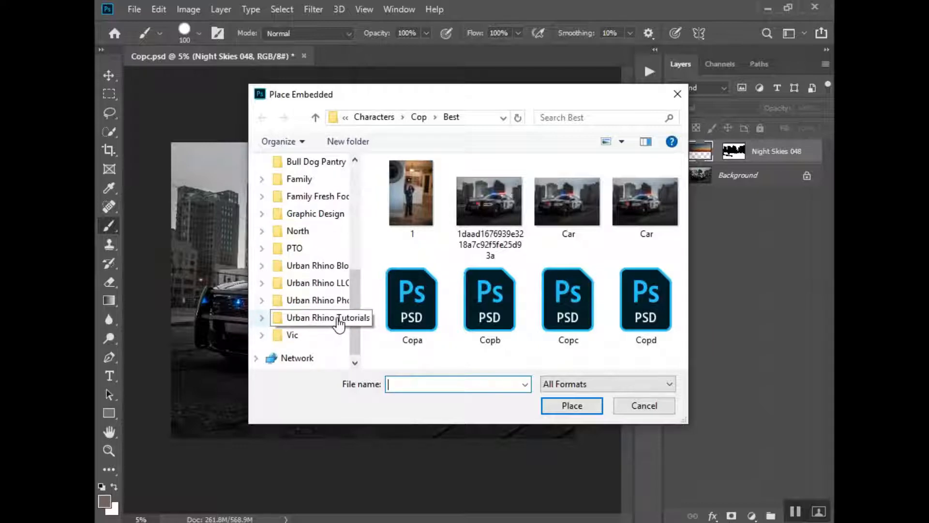
click(640, 406)
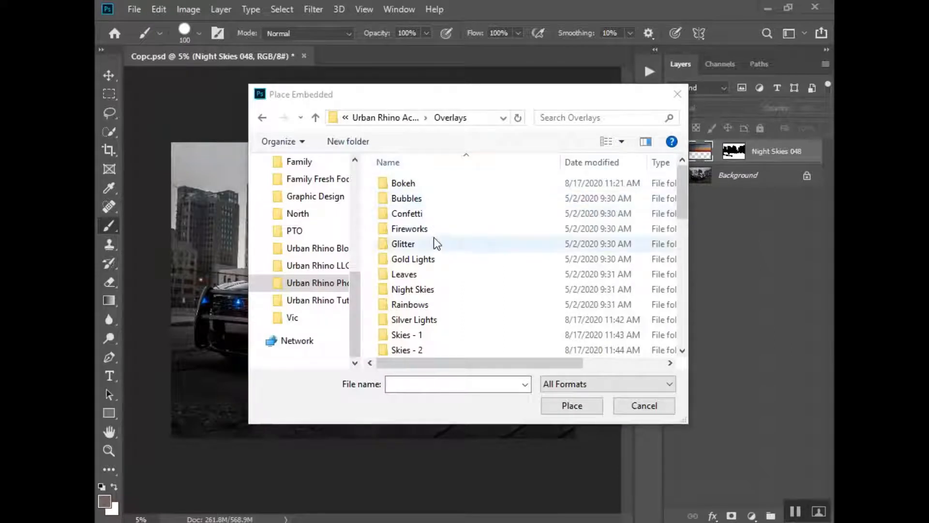
double_click(430, 290)
double_click(408, 183)
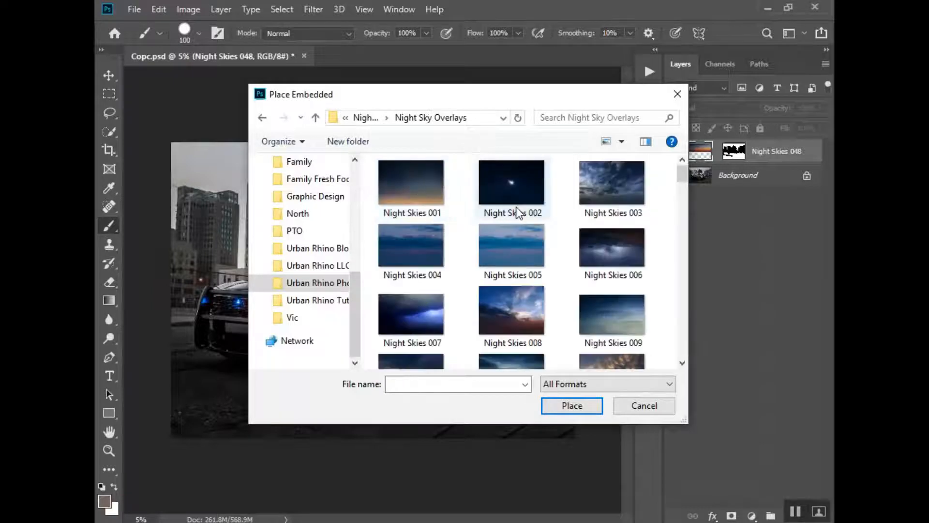
- Find the Night Skies 048 overlay and place it as a new embedded layer over the police car image
scroll(557, 242, down, 2)
scroll(557, 250, down, 8)
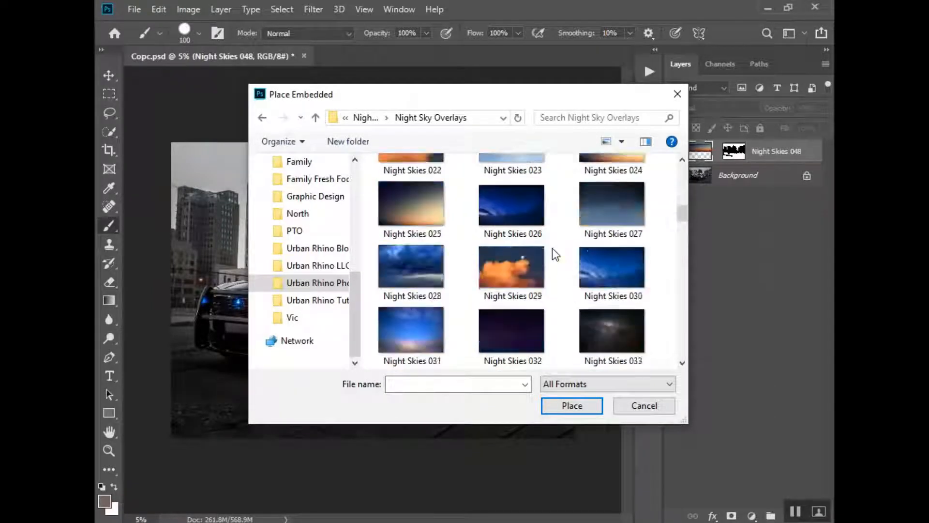
scroll(554, 249, down, 4)
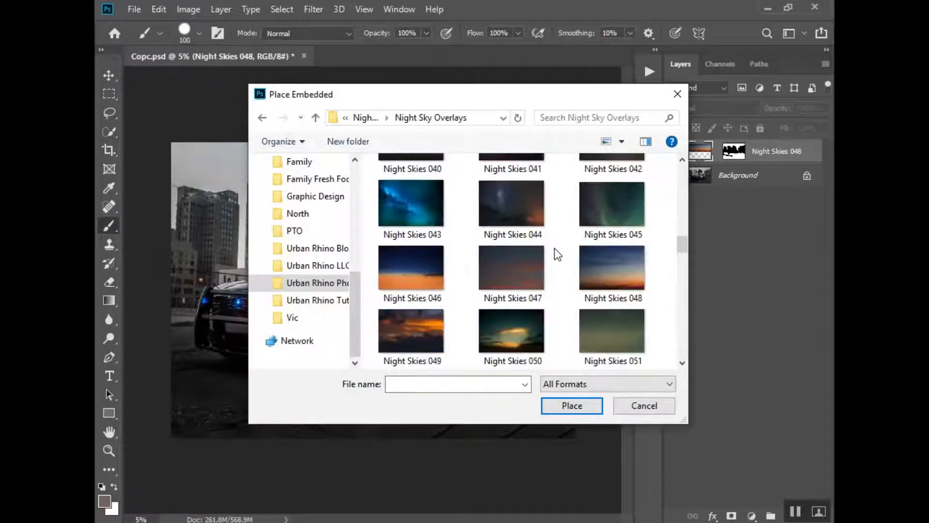
click(618, 264)
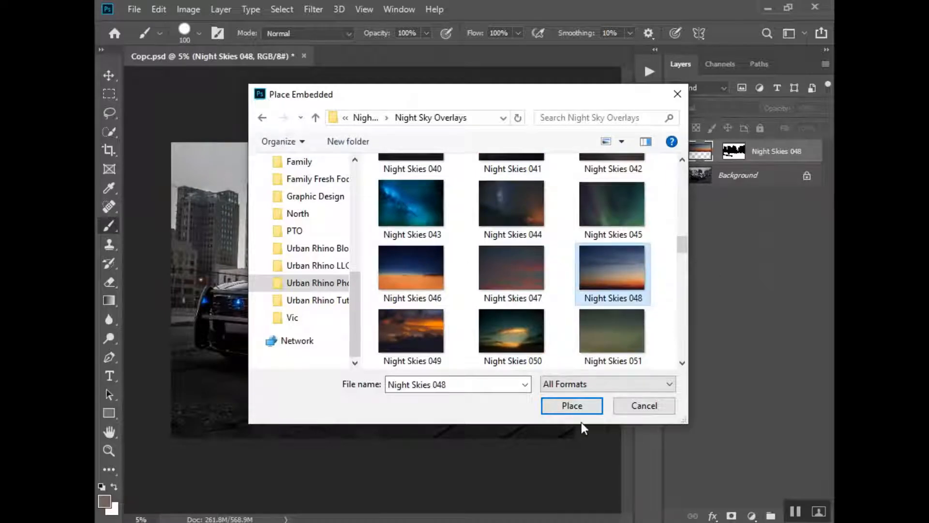
click(581, 405)
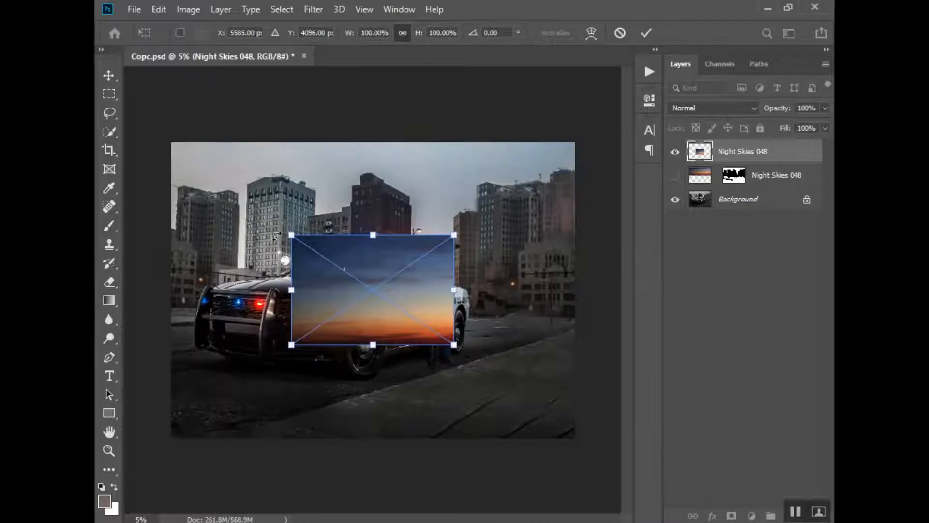
- Enlarge the placed sky to about 260%, raise it to cover the skyline and upper part of the picture, and commit it
drag(292, 235, 170, 153)
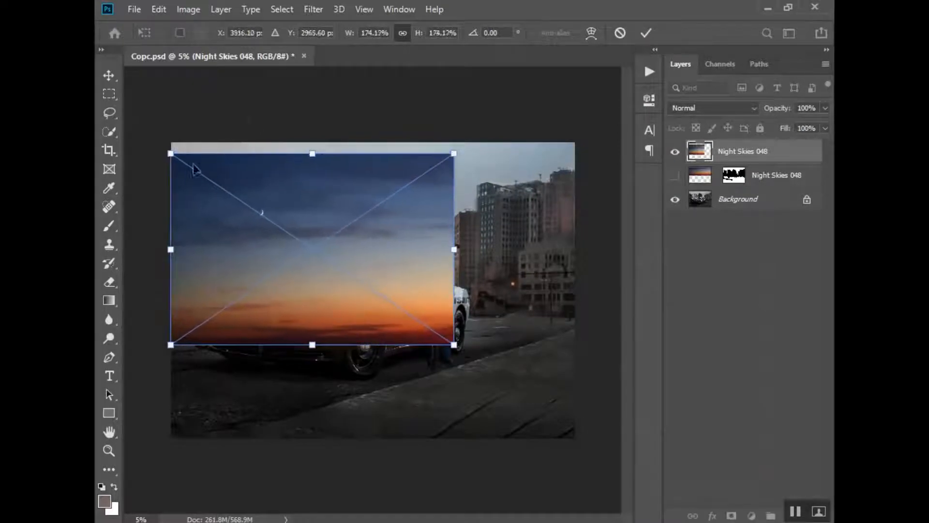
drag(453, 345, 591, 435)
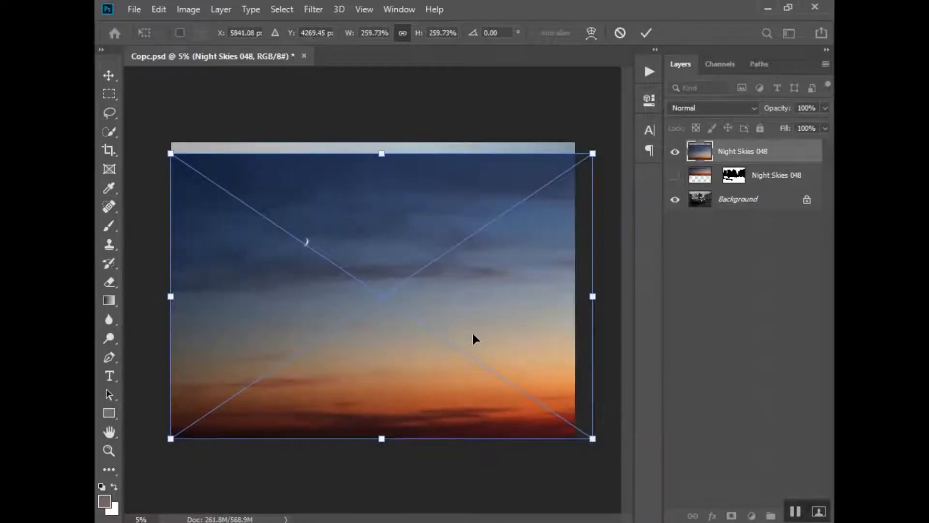
drag(473, 338, 469, 227)
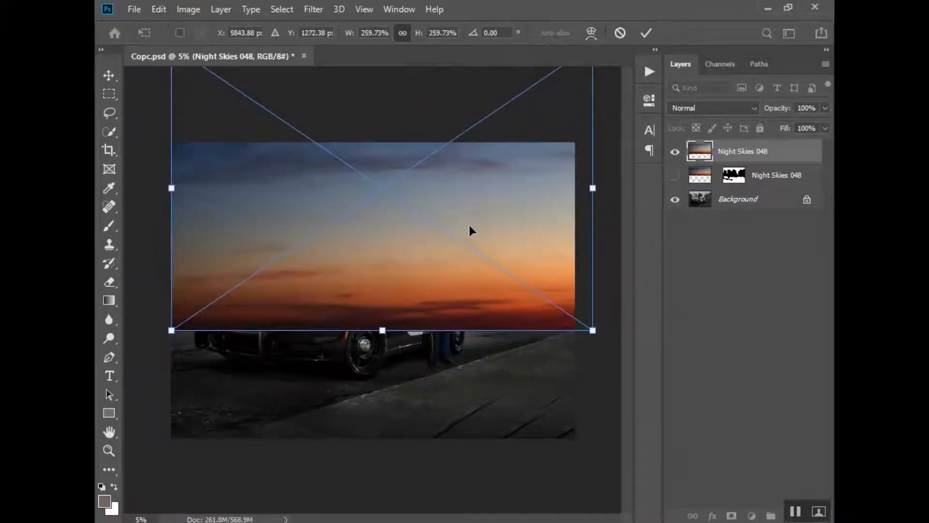
key(Return)
- Add a layer mask to the new Night Skies 048 layer and lower its opacity to 61%
key(b)
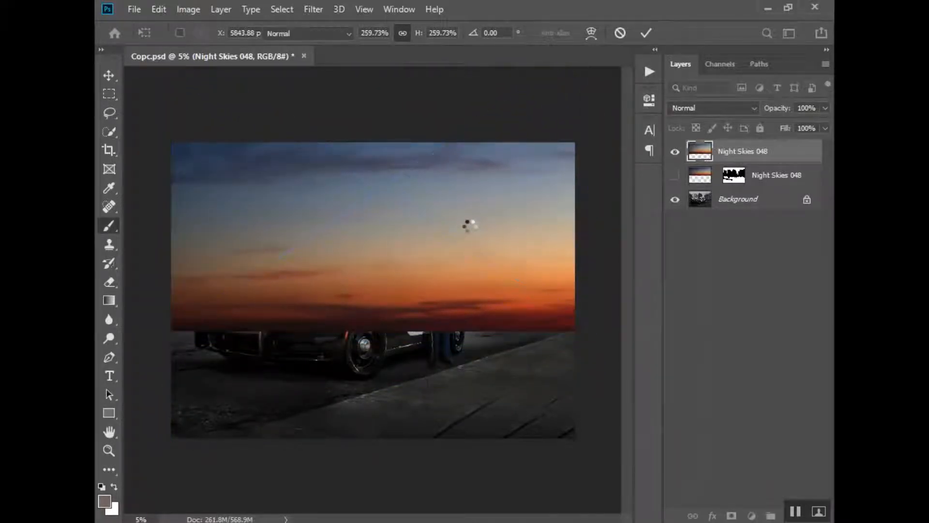
click(732, 516)
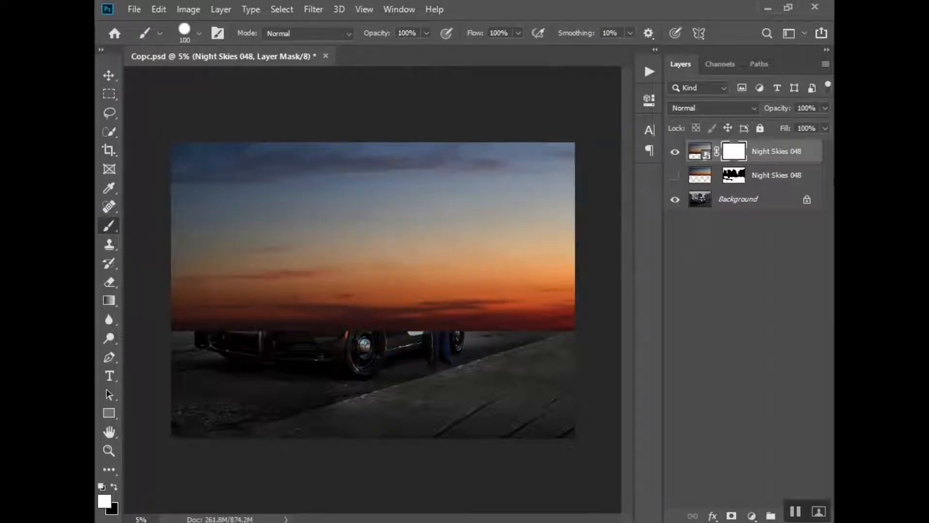
click(825, 108)
drag(803, 126, 798, 126)
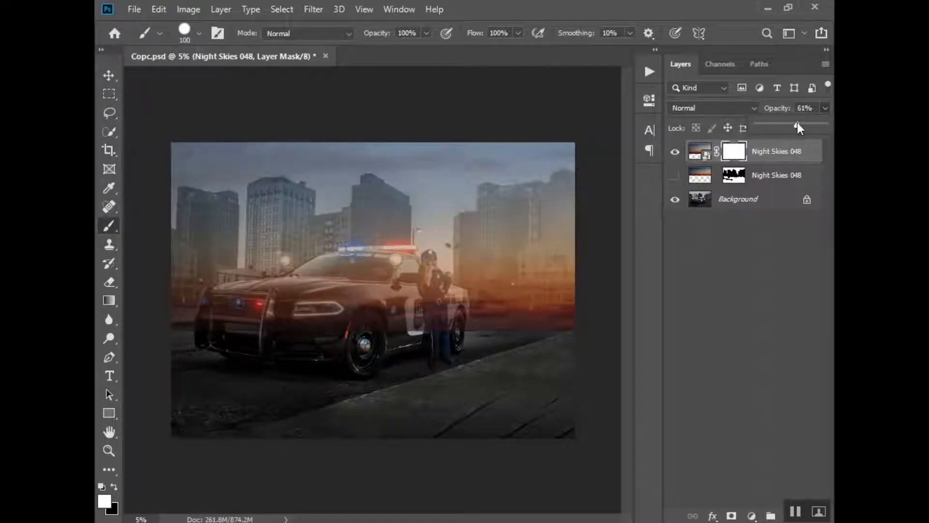
- Paint black on the sky's mask with a 1400 px brush over the car, the street and the lower parts of the buildings
click(279, 340)
key(bracketright)
key(bracketright)
key(bracketright)
key(bracketright)
key(bracketright)
key(bracketright)
key(bracketright)
key(bracketright)
key(bracketright)
key(bracketright)
key(bracketright)
key(bracketright)
key(bracketright)
key(bracketright)
key(bracketright)
key(bracketright)
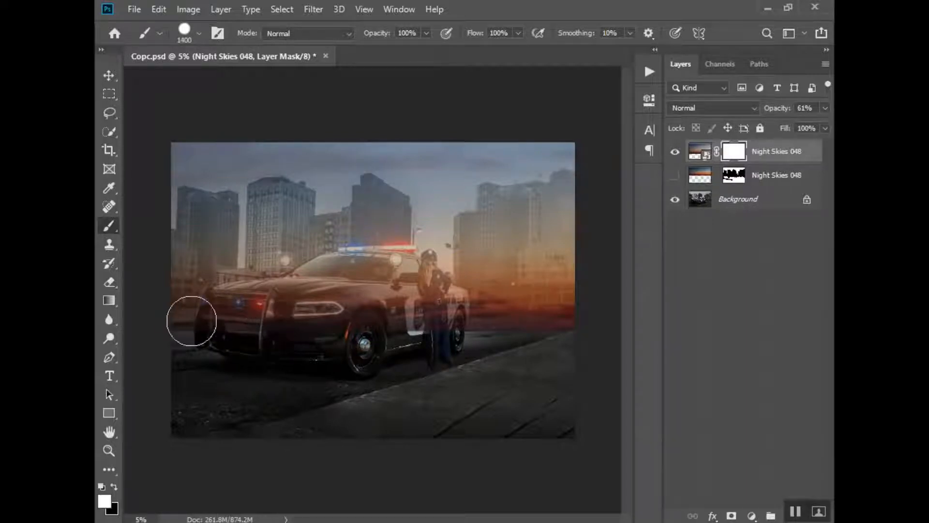
key(bracketright)
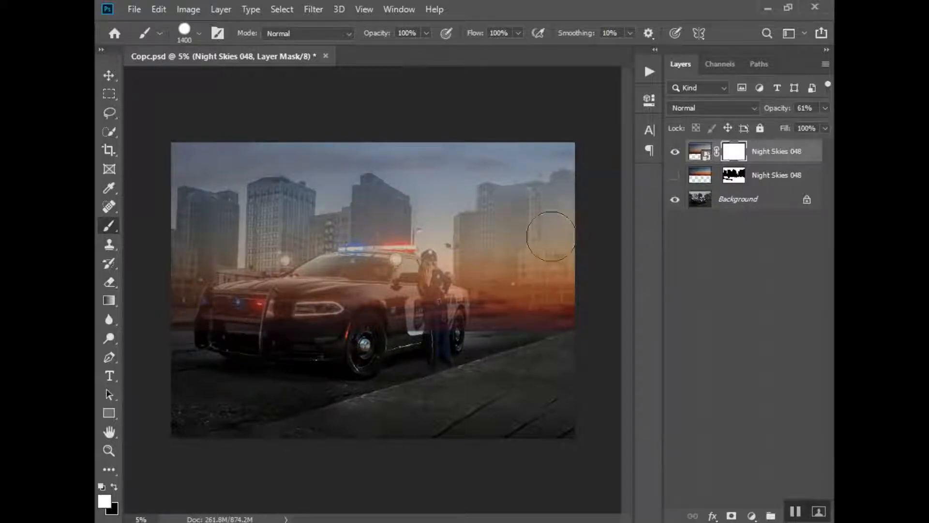
key(x)
mouse_move(551, 235)
mouse_down()
mouse_move(562, 393)
mouse_move(559, 215)
mouse_move(547, 339)
mouse_move(520, 267)
mouse_move(510, 311)
mouse_up()
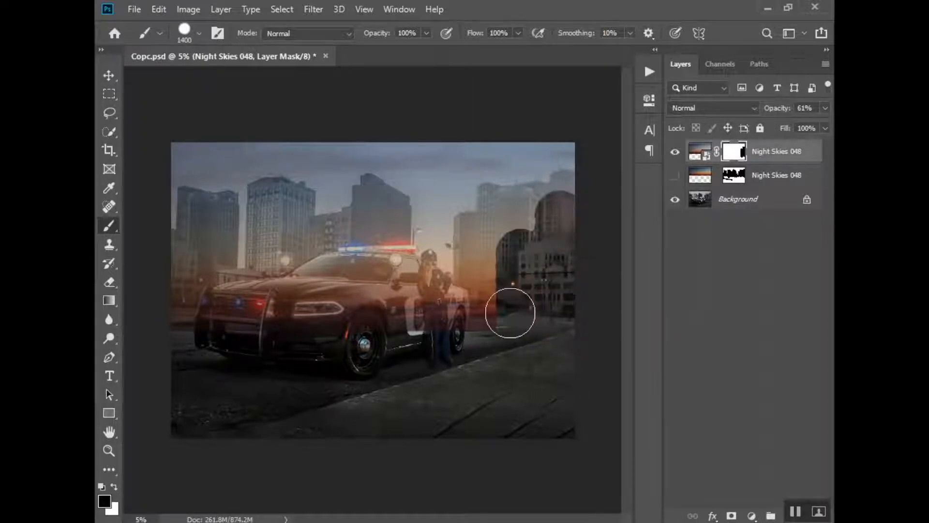
mouse_move(397, 318)
mouse_down()
mouse_move(454, 340)
mouse_move(417, 314)
mouse_move(405, 293)
mouse_move(481, 326)
mouse_up()
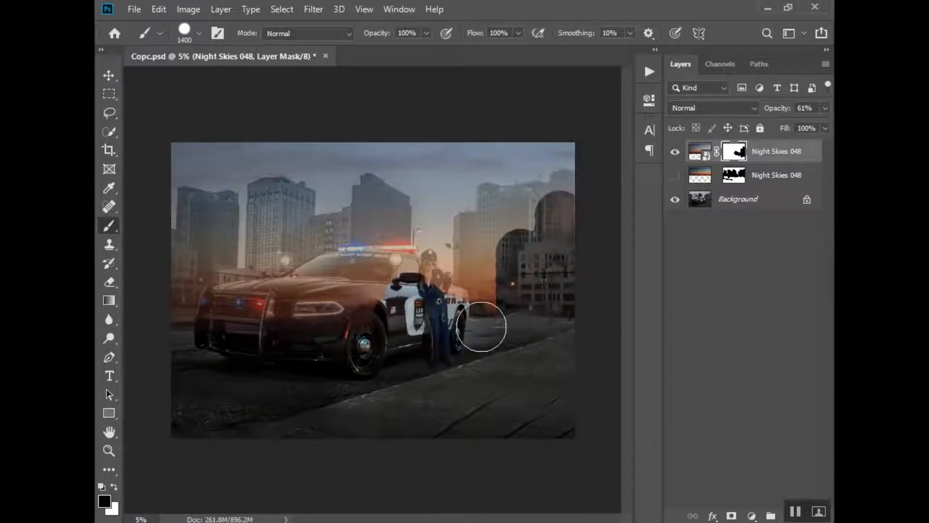
mouse_move(491, 240)
mouse_down()
mouse_move(509, 328)
mouse_move(519, 206)
mouse_move(511, 219)
mouse_move(570, 205)
mouse_up()
mouse_move(379, 213)
mouse_down()
mouse_move(383, 313)
mouse_move(382, 279)
mouse_move(411, 285)
mouse_move(451, 322)
mouse_move(485, 320)
mouse_move(489, 247)
mouse_move(479, 346)
mouse_up()
mouse_move(364, 259)
mouse_down()
mouse_move(365, 233)
mouse_move(285, 266)
mouse_move(286, 209)
mouse_move(290, 286)
mouse_move(269, 291)
mouse_move(215, 248)
mouse_move(208, 226)
mouse_move(206, 322)
mouse_move(177, 270)
mouse_move(193, 344)
mouse_move(233, 300)
mouse_move(347, 306)
mouse_move(333, 281)
mouse_move(263, 279)
mouse_move(274, 267)
mouse_move(275, 220)
mouse_move(274, 308)
mouse_up()
- Reduce the brush to about 600 px and mask the sky off the tall pale building behind the car's hood
key(bracketleft)
key(bracketleft)
key(bracketleft)
key(bracketleft)
key(bracketleft)
key(bracketleft)
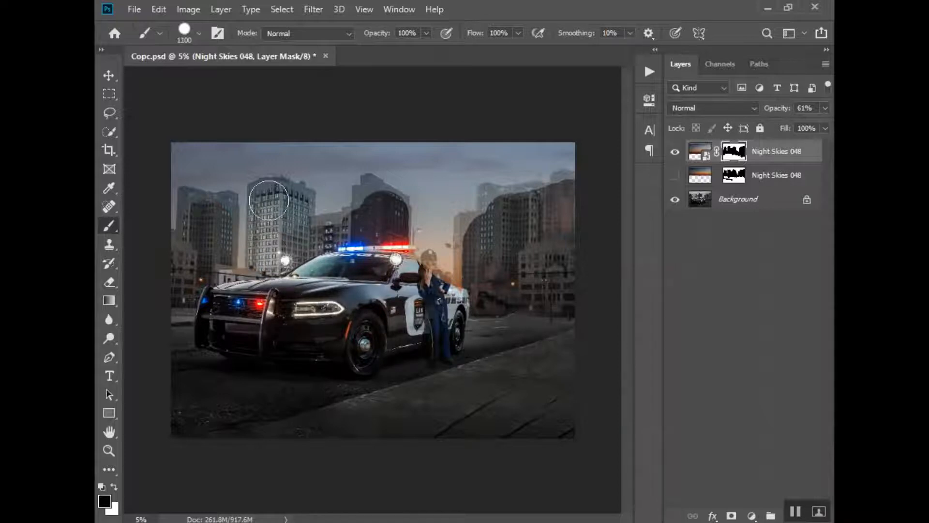
mouse_move(262, 195)
mouse_down()
mouse_move(256, 298)
mouse_move(217, 218)
mouse_up()
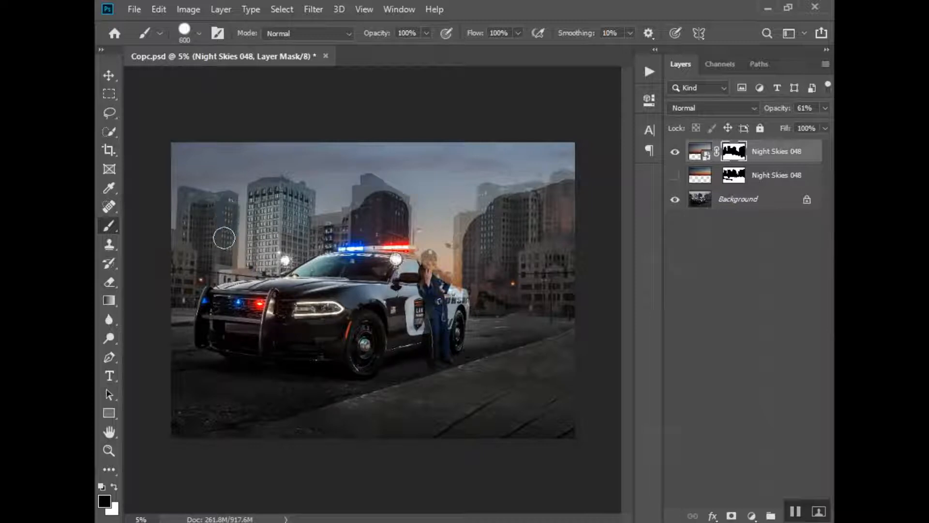
- Shrink the brush to 400 px and mask the sky off the far-left building down to its base
key(bracketleft)
key(bracketleft)
key(bracketleft)
key(bracketleft)
key(bracketleft)
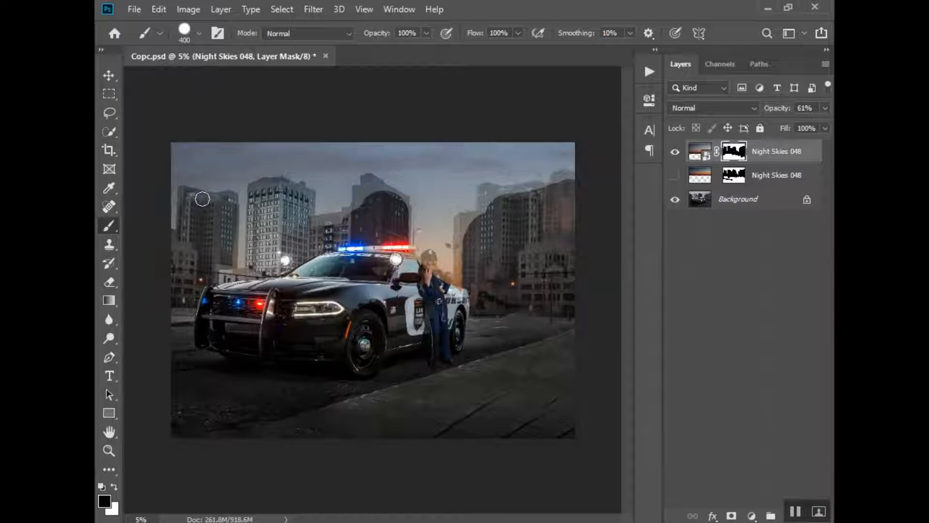
mouse_move(218, 201)
mouse_down()
mouse_move(227, 199)
mouse_move(227, 273)
mouse_up()
- With a 250 px brush, mask the sky off the dark central building, the buildings on the right and the officer
key(bracketleft)
key(bracketleft)
mouse_move(373, 180)
mouse_down()
mouse_move(405, 211)
mouse_move(361, 189)
mouse_move(358, 205)
mouse_move(356, 191)
mouse_move(400, 197)
mouse_up()
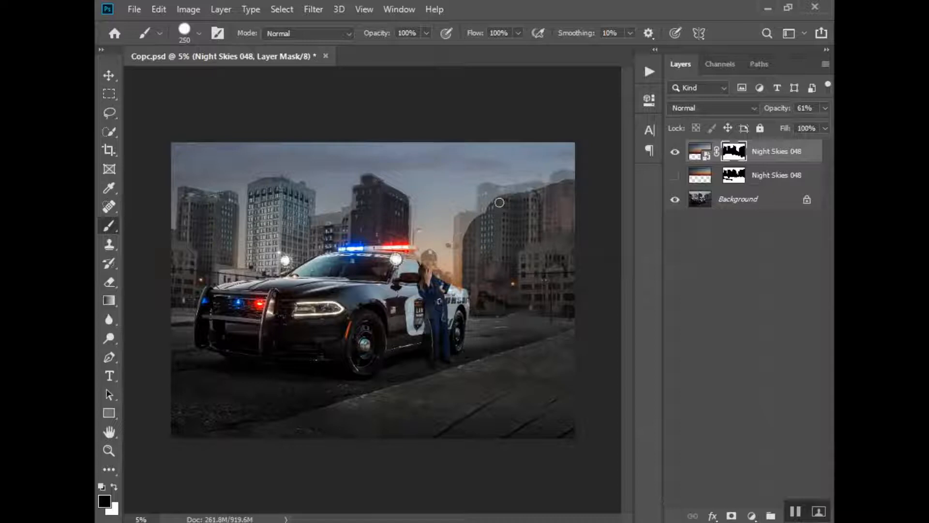
mouse_move(484, 192)
mouse_down()
mouse_move(572, 177)
mouse_move(562, 180)
mouse_up()
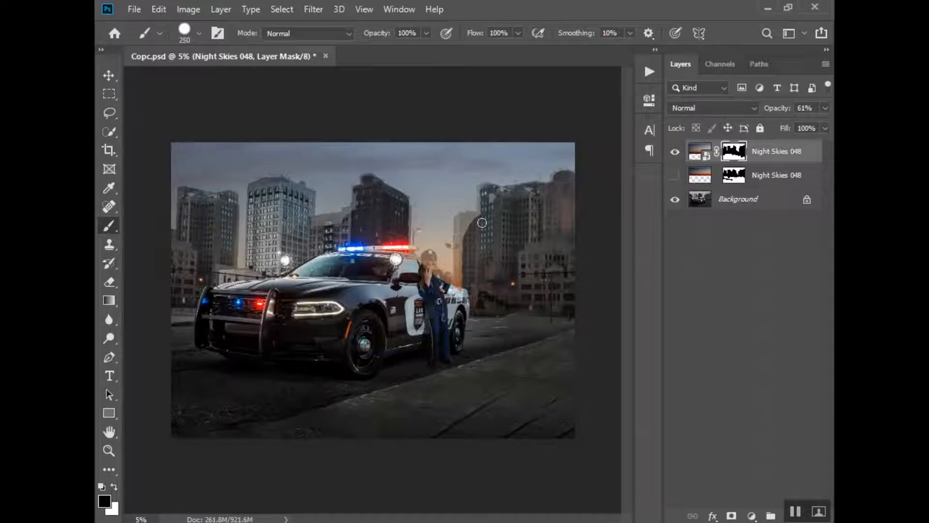
mouse_move(457, 220)
mouse_down()
mouse_move(483, 218)
mouse_move(461, 222)
mouse_move(459, 284)
mouse_up()
mouse_move(430, 256)
mouse_down()
mouse_move(427, 269)
mouse_move(450, 283)
mouse_up()
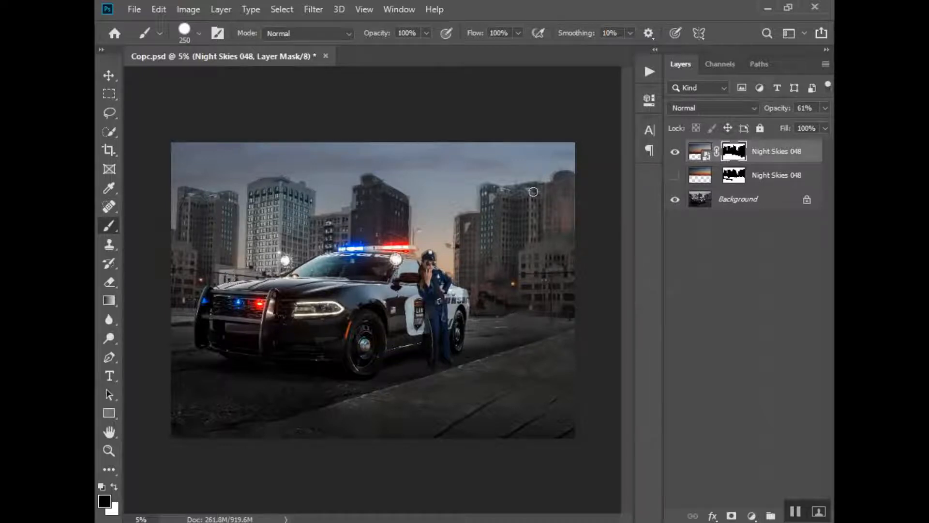
- Raise the sky layer's opacity to 100% and mask out the leftover patch on the narrow building right of the officer
click(825, 107)
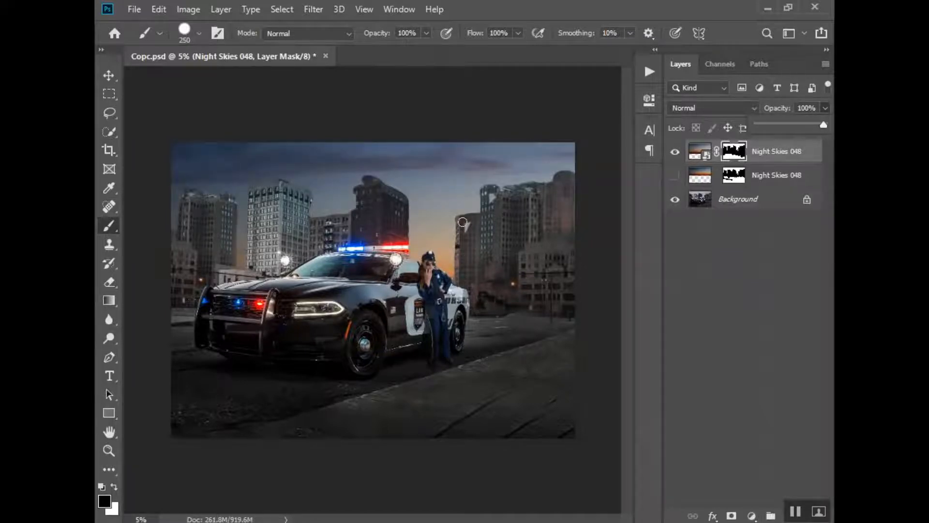
click(494, 197)
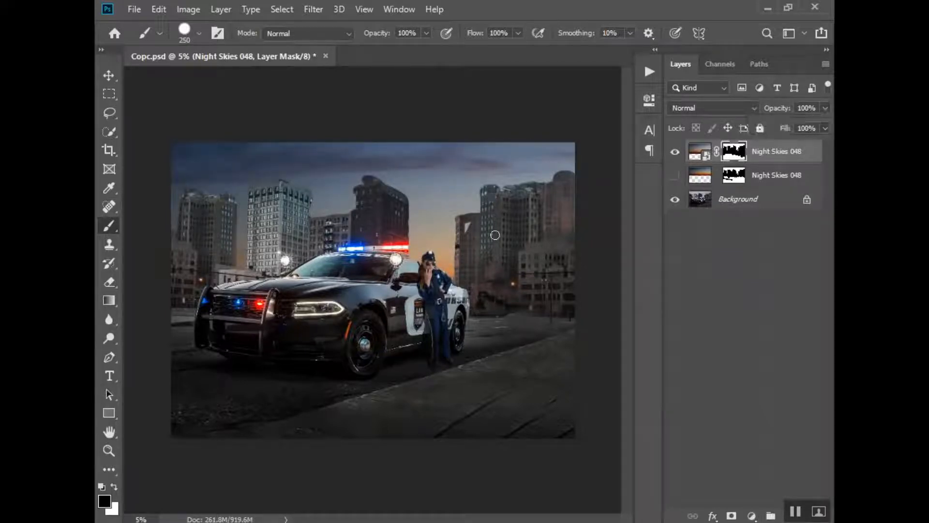
mouse_move(471, 227)
mouse_down()
mouse_move(460, 238)
mouse_move(464, 222)
mouse_up()
- Toggle the new sky layer's visibility to compare the picture with and without the replaced sky
click(679, 155)
click(678, 155)
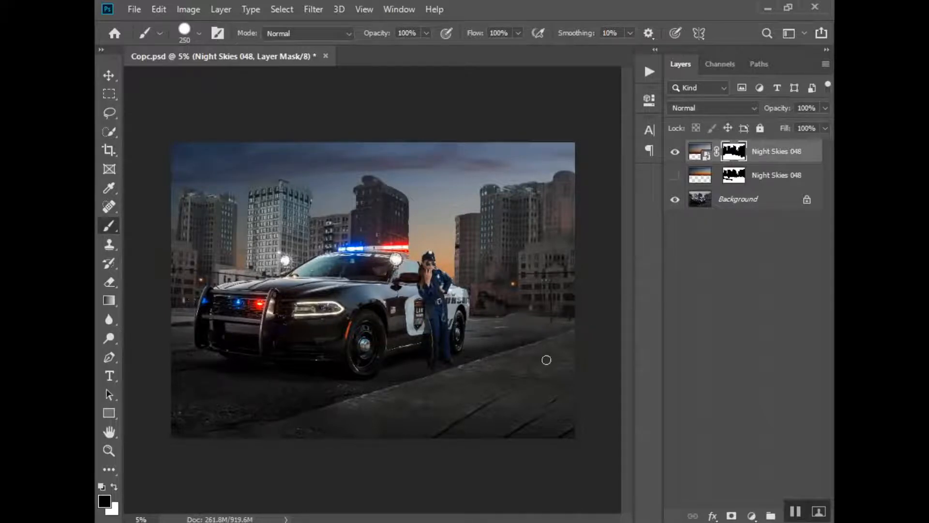
click(680, 153)
click(680, 153)
- Show the older Night Skies 048 layer in place of the new one, select it and toggle it to compare
click(674, 174)
click(675, 151)
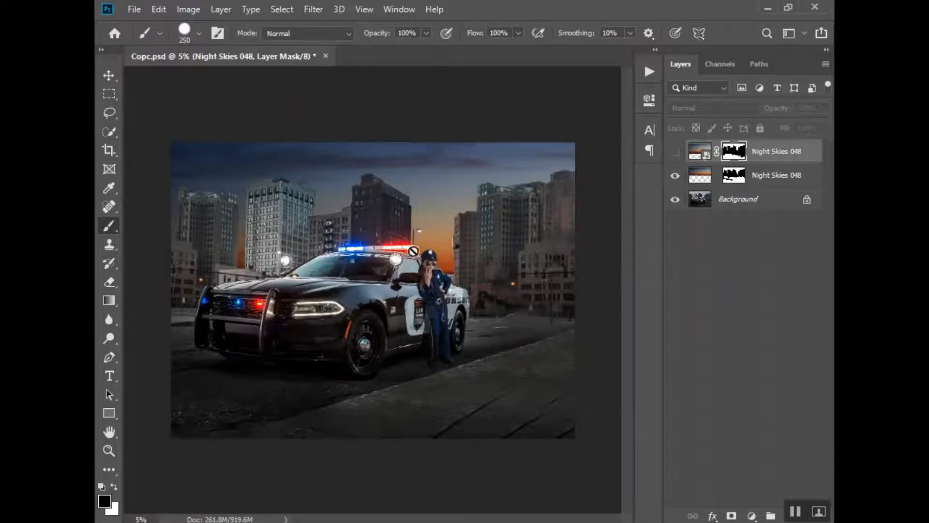
click(774, 177)
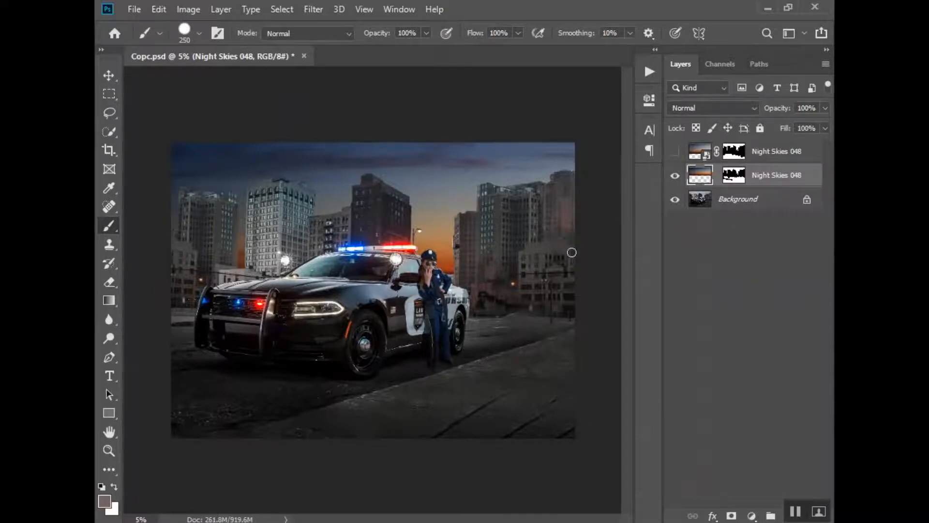
click(674, 175)
click(675, 176)
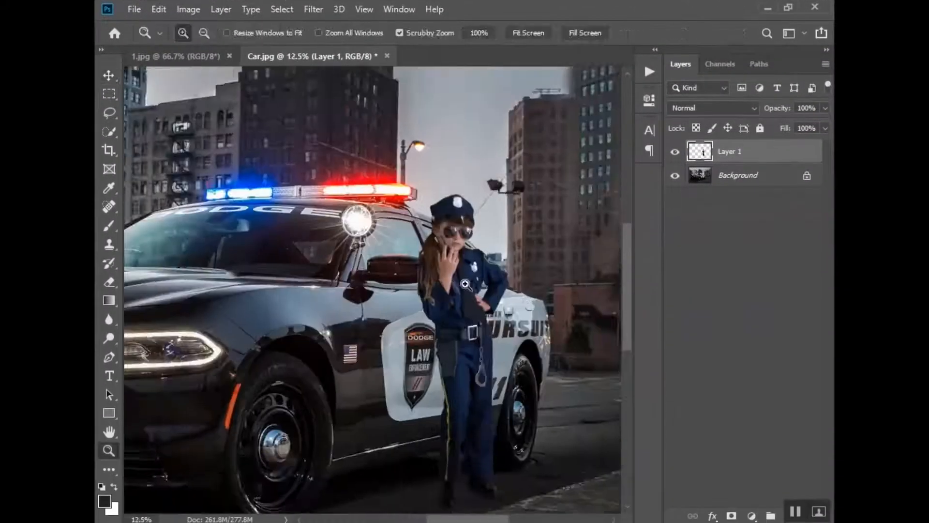
- In Car.jpg, rename the officer's layer, then select the Shadow left and Shadow right layers together
click(676, 159)
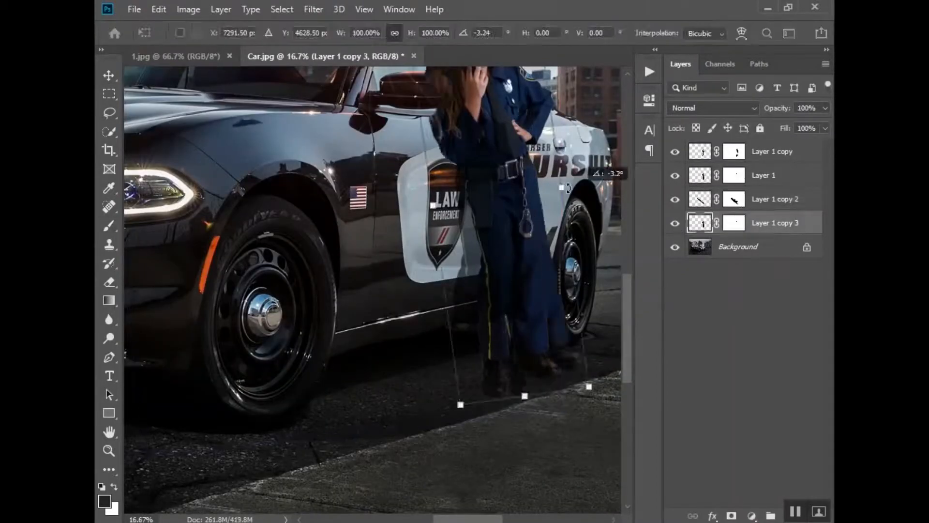
double_click(773, 175)
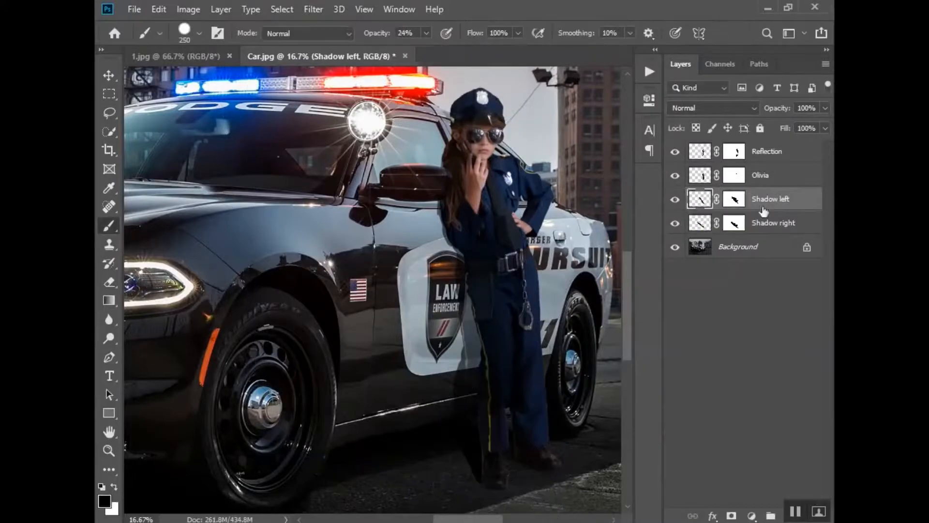
shift+click(773, 222)
right_click(774, 223)
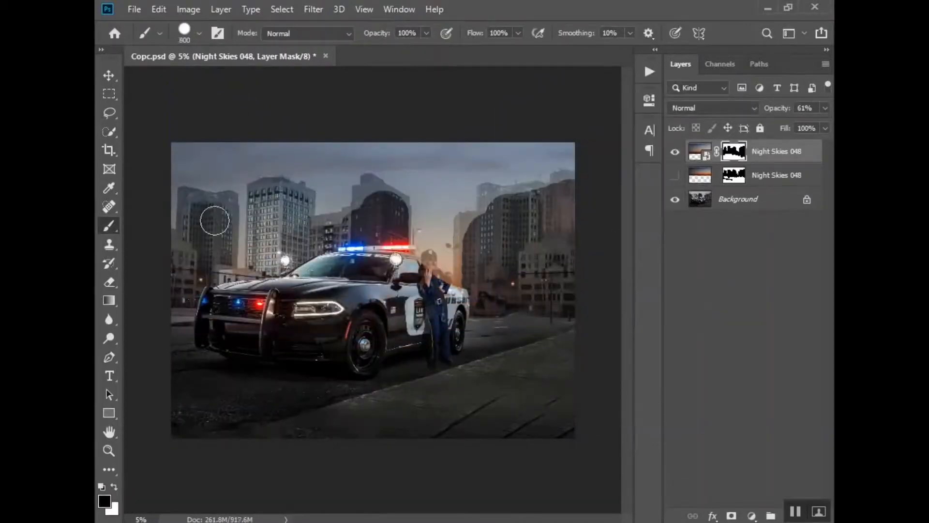
- In Copc.psd, make the older Night Skies 048 layer visible and hide the newly masked one
click(674, 175)
click(675, 152)
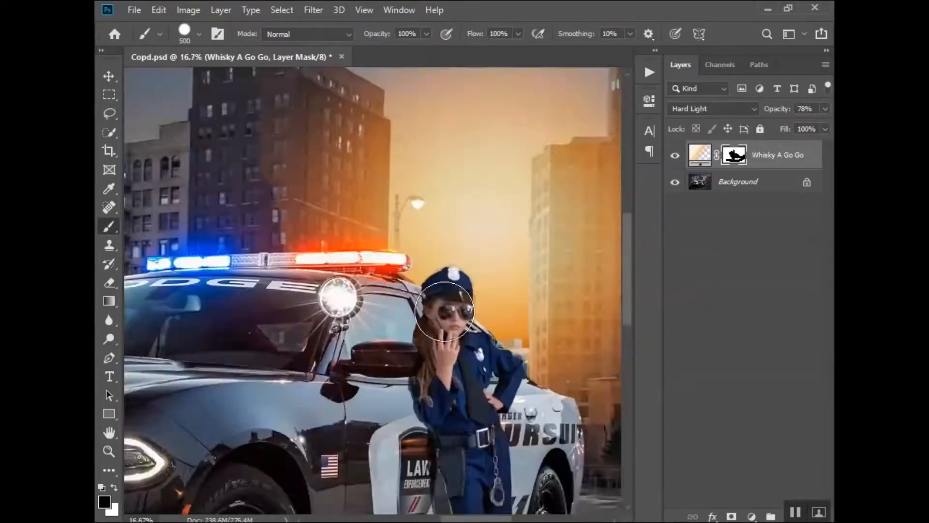
key(x)
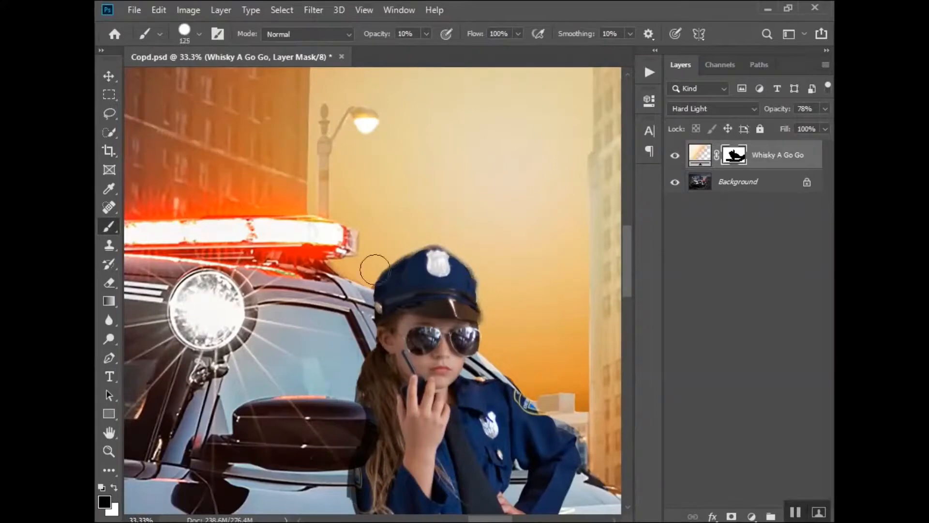